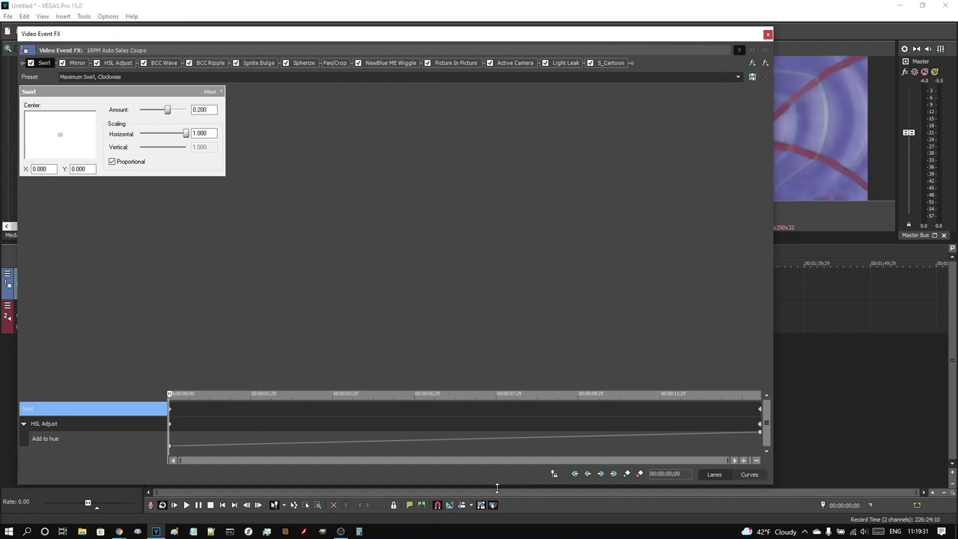
# Step: Examine the Swirl, Mirror and HSL Adjust settings at the first and last keyframes of the video event
pyautogui.moveTo(496, 486); pyautogui.dragTo(498, 519)
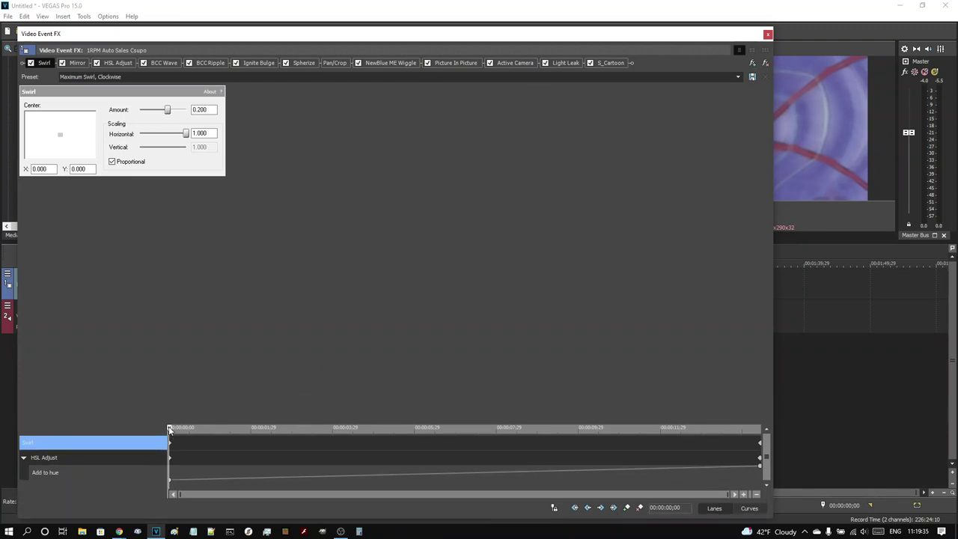
pyautogui.moveTo(170, 429); pyautogui.dragTo(827, 444)
pyautogui.click(77, 63)
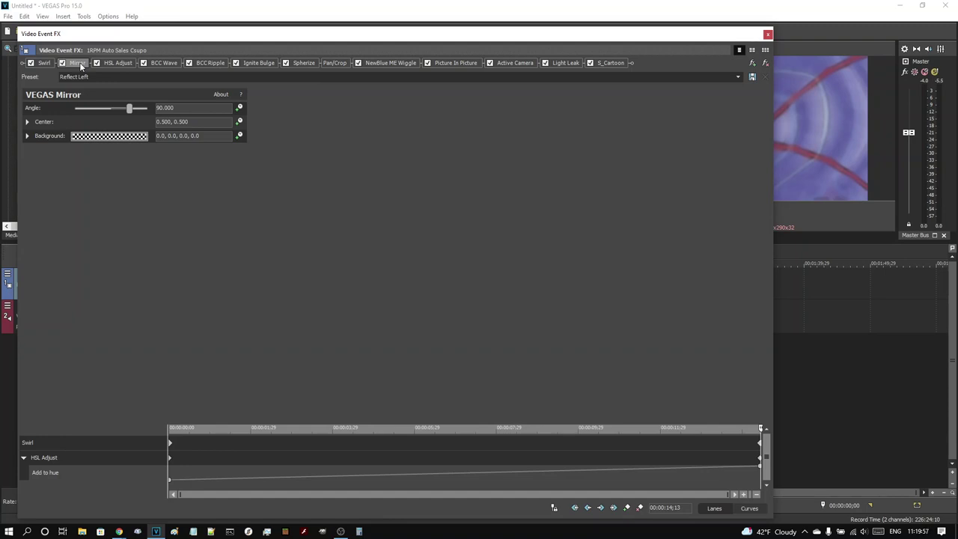
pyautogui.click(117, 62)
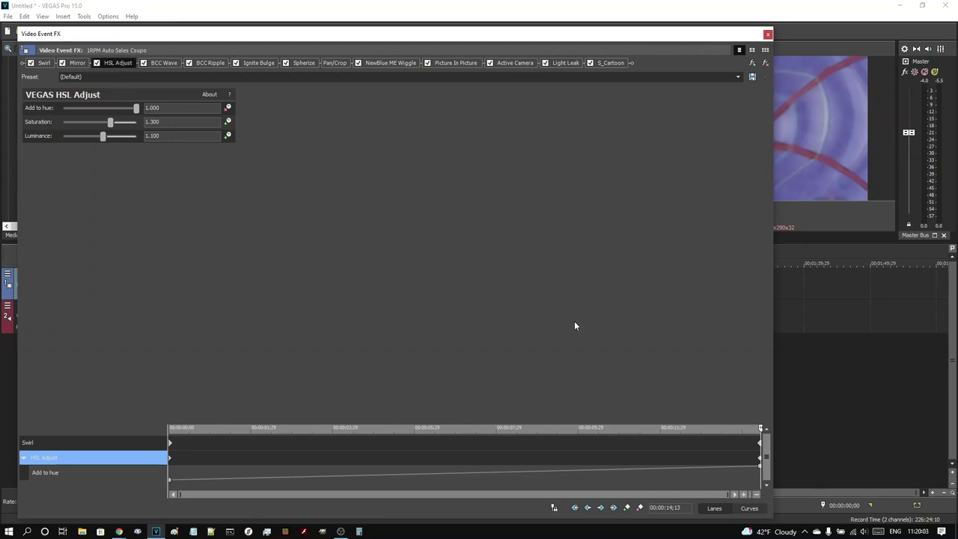
pyautogui.click(170, 441)
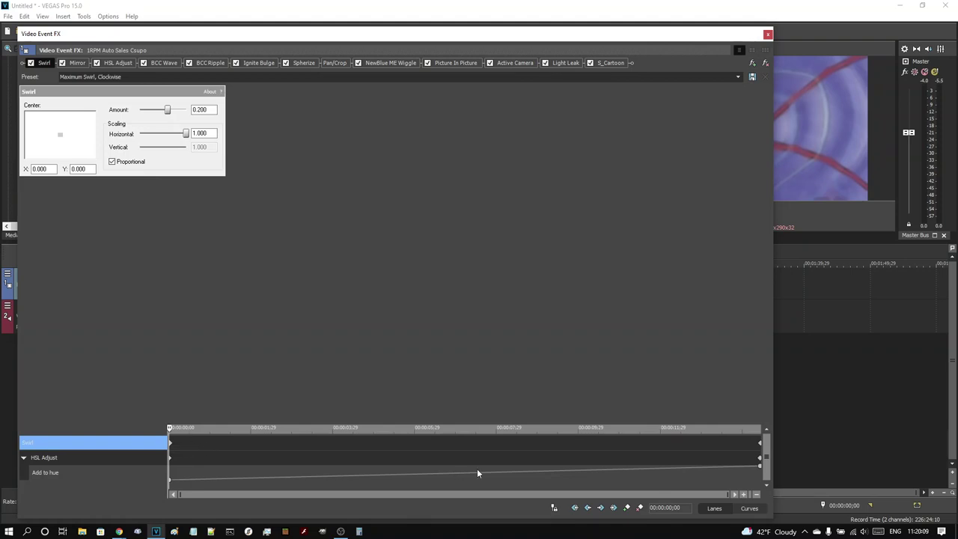
pyautogui.click(77, 63)
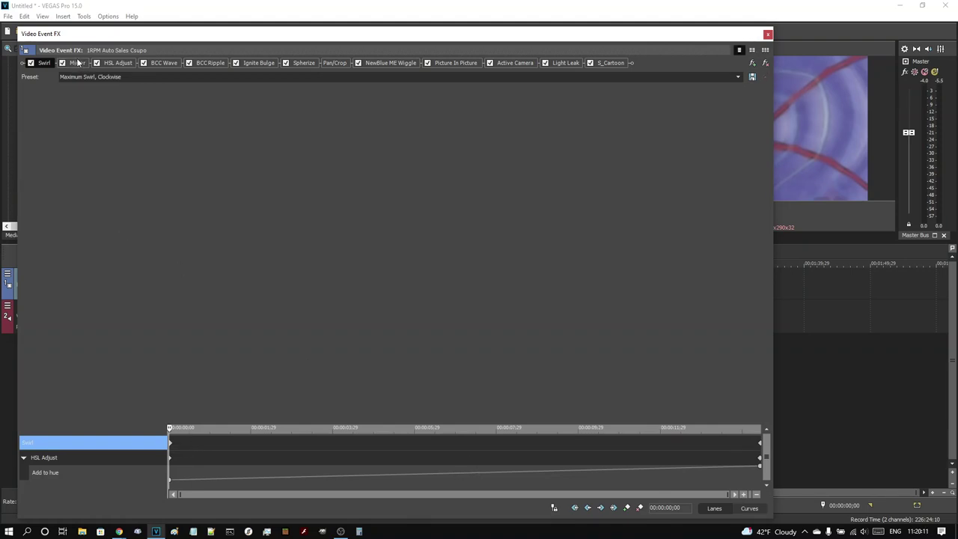
pyautogui.click(112, 63)
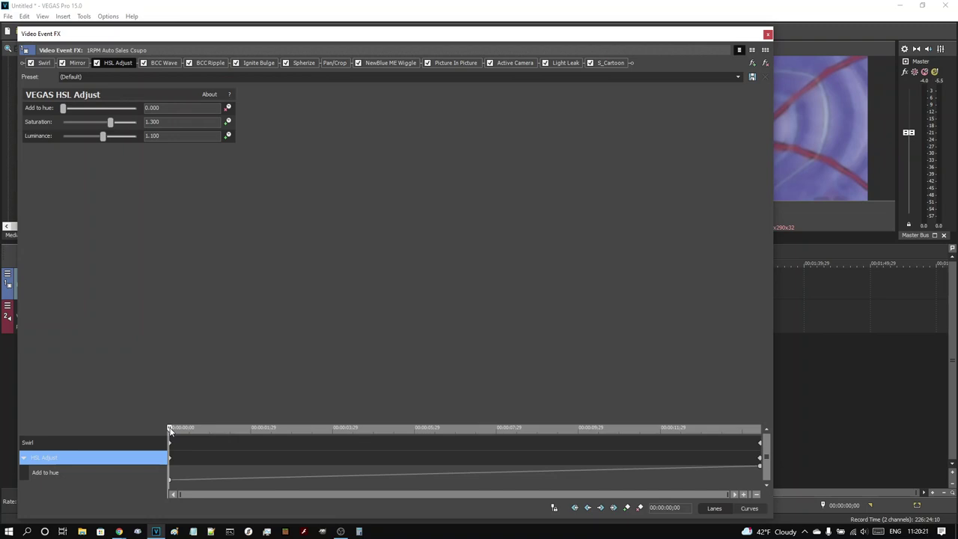
pyautogui.moveTo(170, 430); pyautogui.dragTo(813, 426)
# Step: Examine the BCC Wave settings in the Video Event FX chain
pyautogui.click(161, 64)
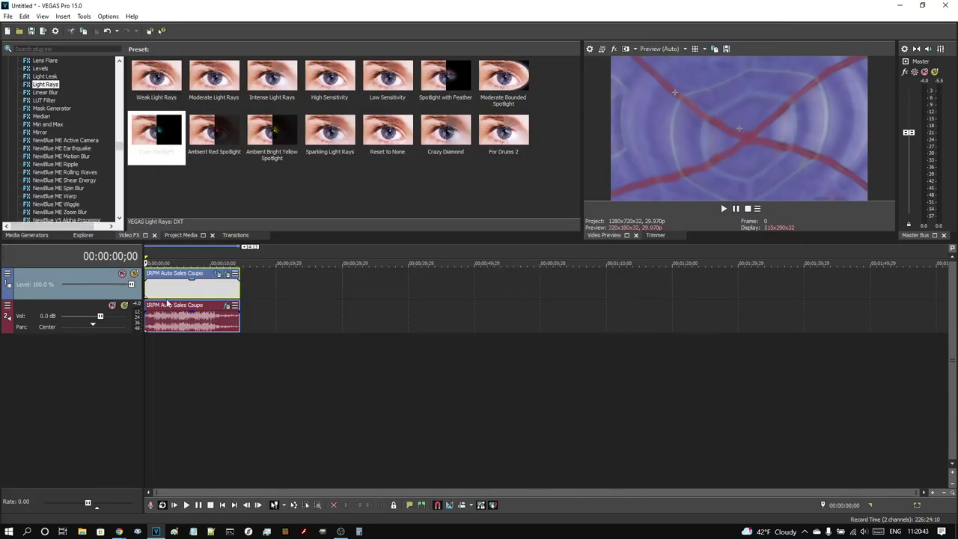
pyautogui.moveTo(160, 531)
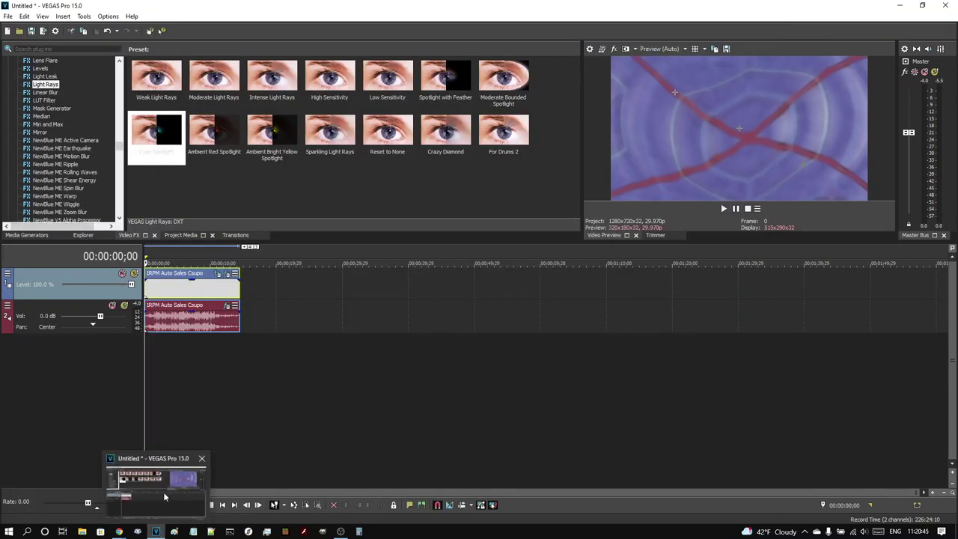
pyautogui.click(164, 482)
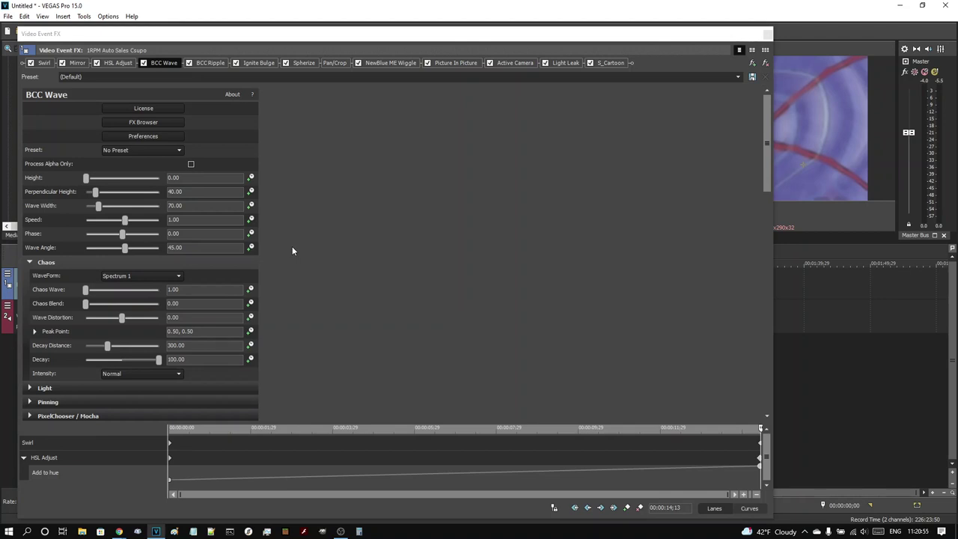
# Step: Set the BCC Ripple speed to 1.625 and check its remaining Chaos settings
pyautogui.click(207, 64)
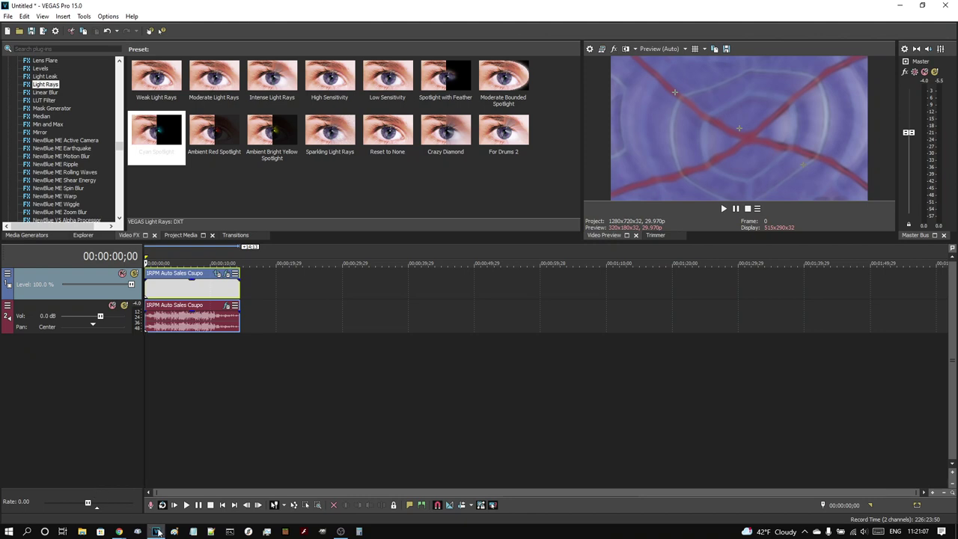
pyautogui.moveTo(158, 531)
pyautogui.click(161, 479)
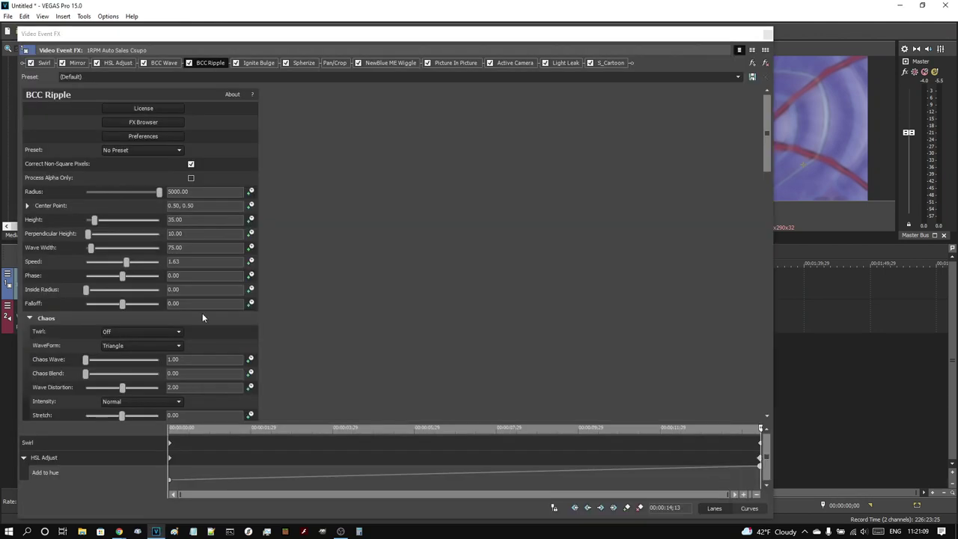
pyautogui.click(196, 260)
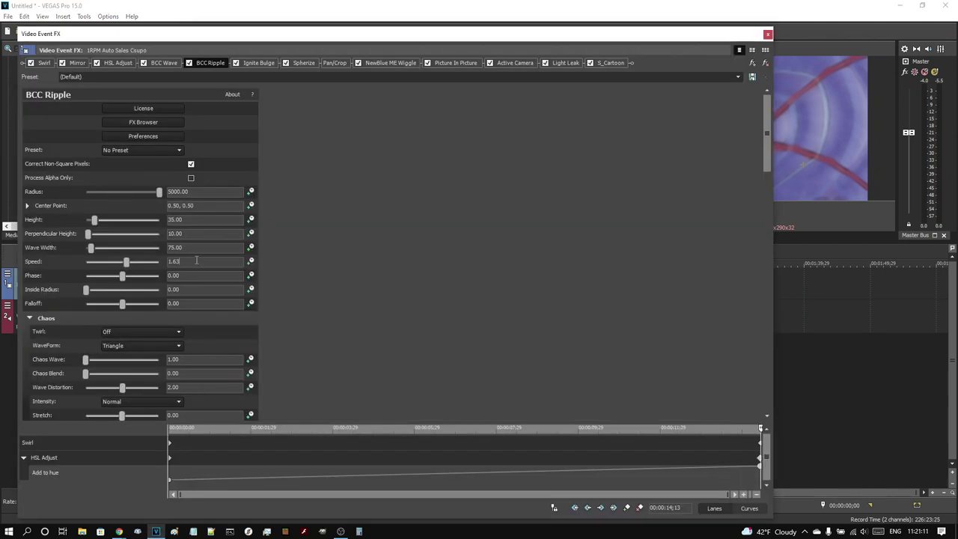
pyautogui.press('BackSpace')
pyautogui.write('25')
pyautogui.moveTo(766, 130); pyautogui.dragTo(760, 194)
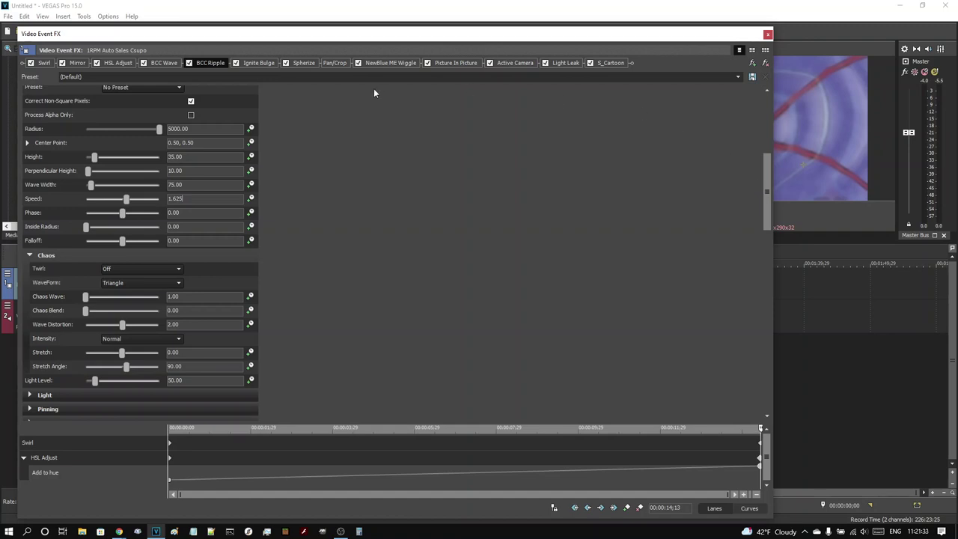
# Step: Examine the video effects from Ignite Bulge through Light Leak, including Pan/Crop and the Light look and Light motion parameters
pyautogui.click(256, 63)
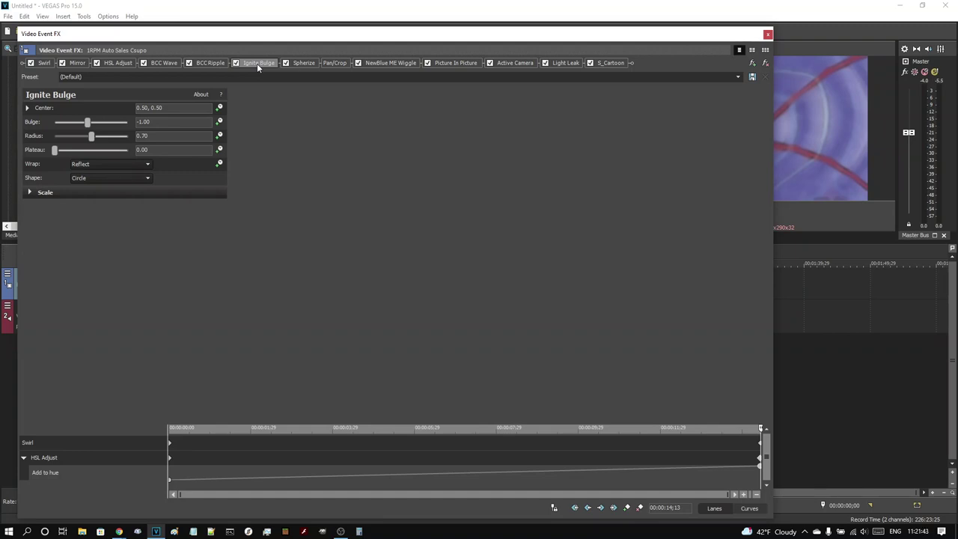
pyautogui.click(304, 63)
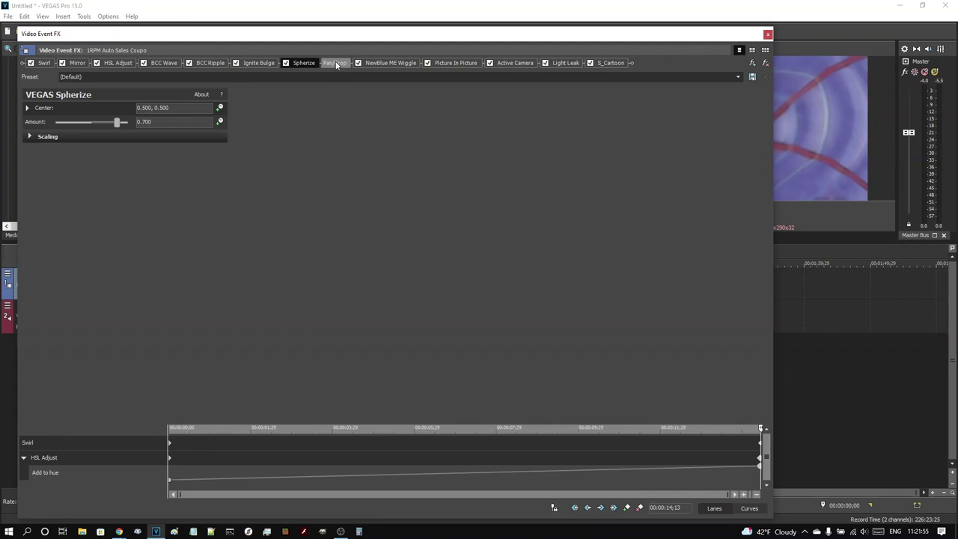
pyautogui.click(335, 63)
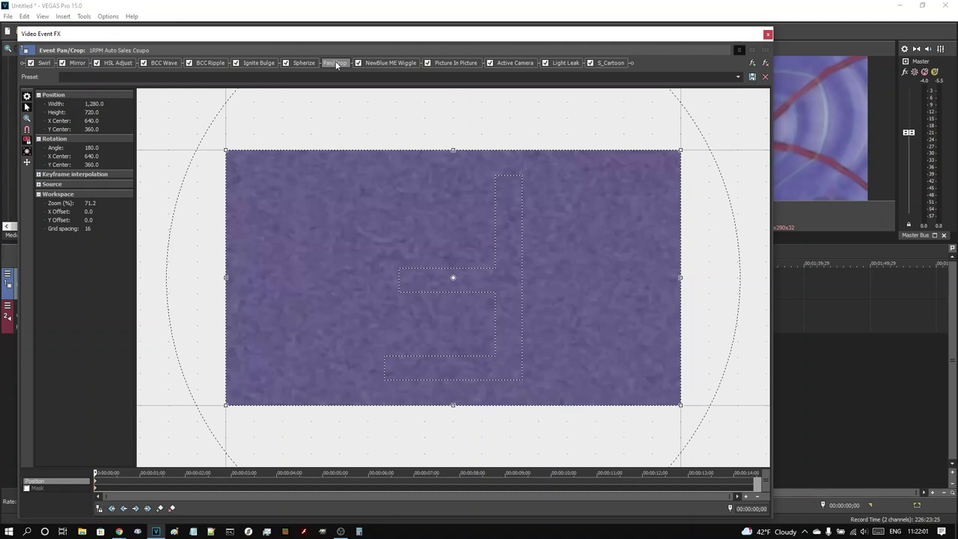
pyautogui.click(387, 64)
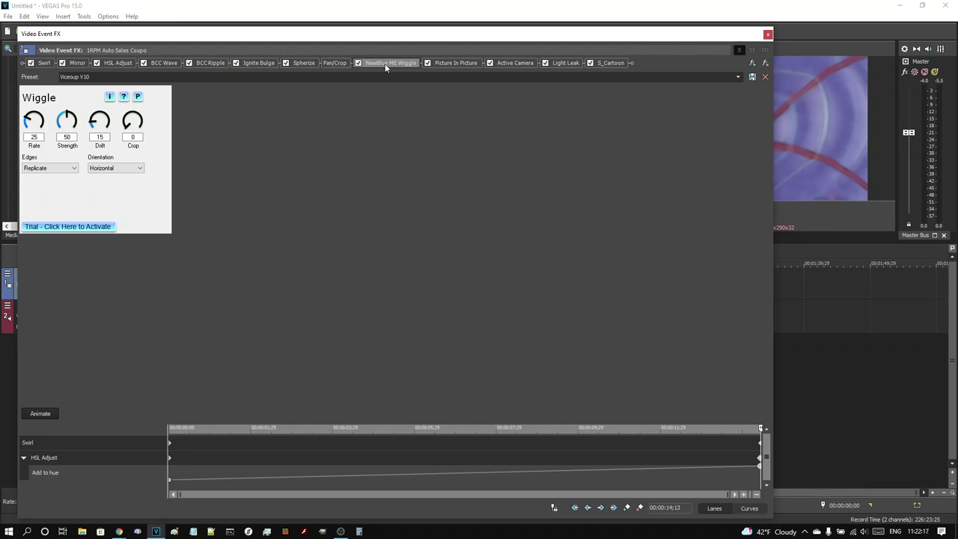
pyautogui.click(455, 63)
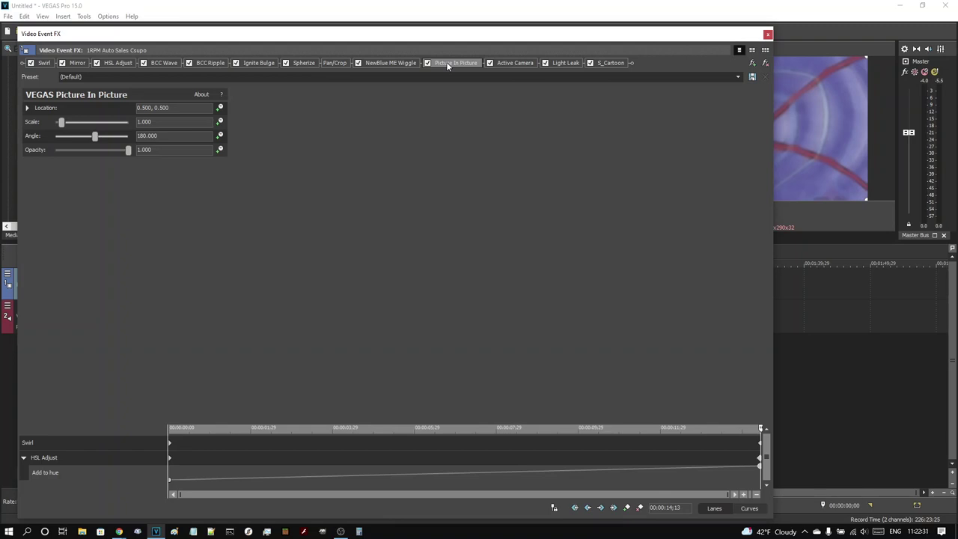
pyautogui.click(515, 63)
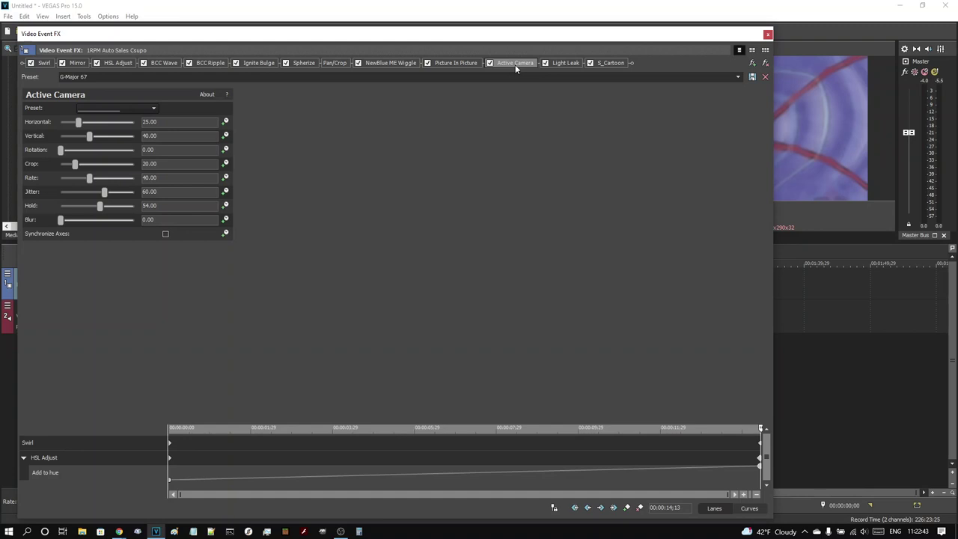
pyautogui.click(563, 63)
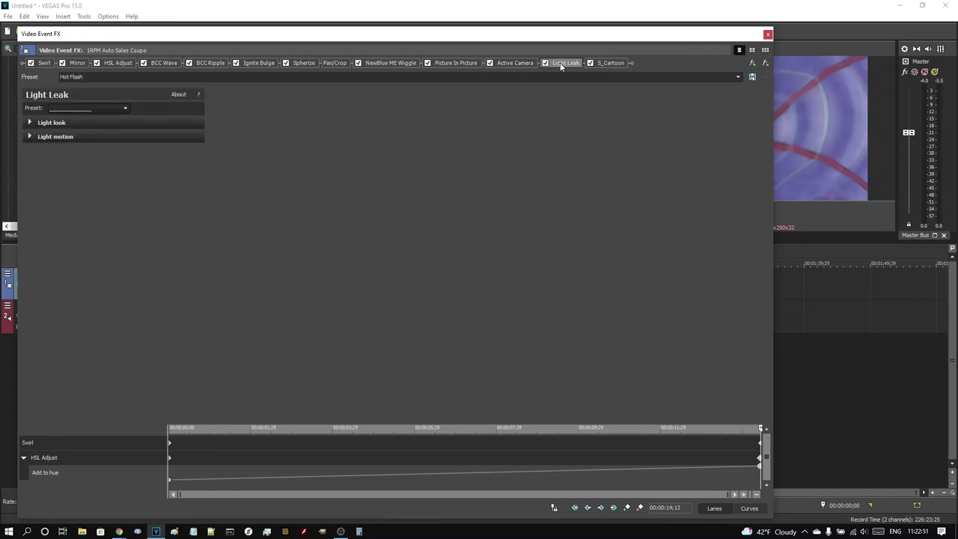
pyautogui.click(30, 136)
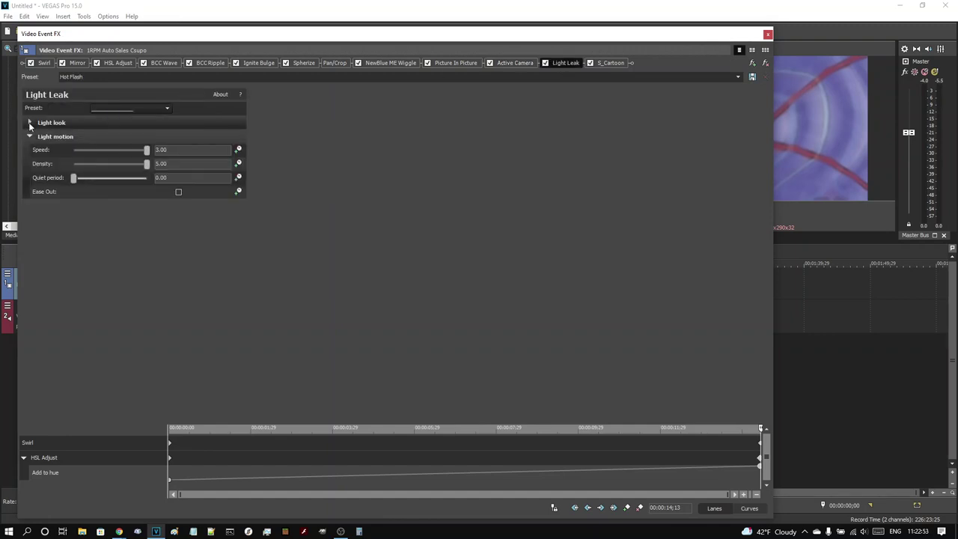
pyautogui.click(30, 122)
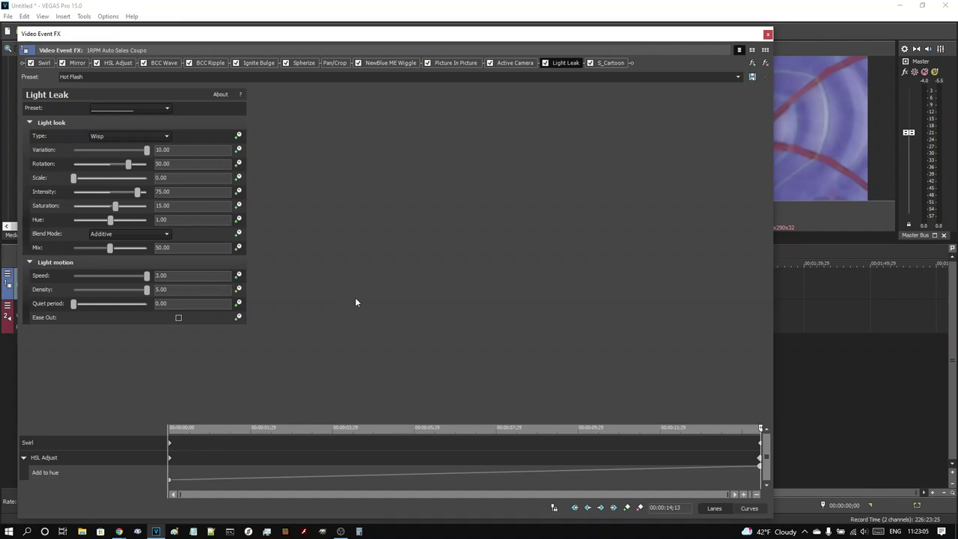
# Step: Set the S_Cartoon edge width to 0.005 and close the Video Event FX window
pyautogui.click(618, 66)
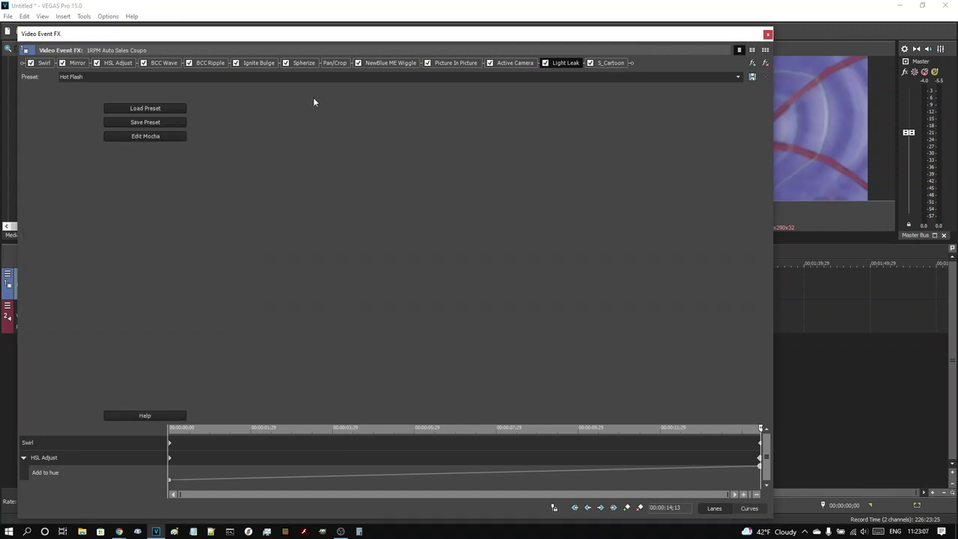
pyautogui.click(192, 167)
pyautogui.write('0.005')
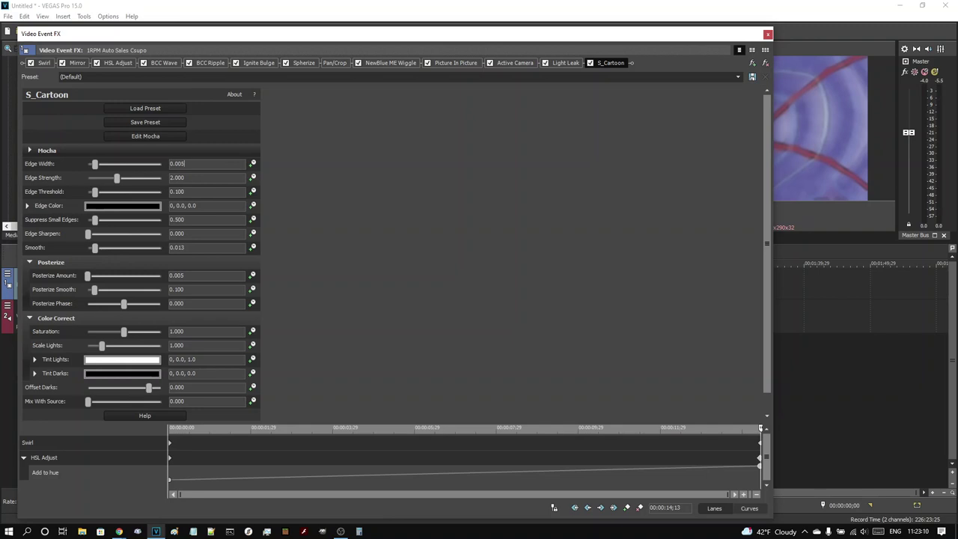
pyautogui.press('Return')
pyautogui.click(767, 34)
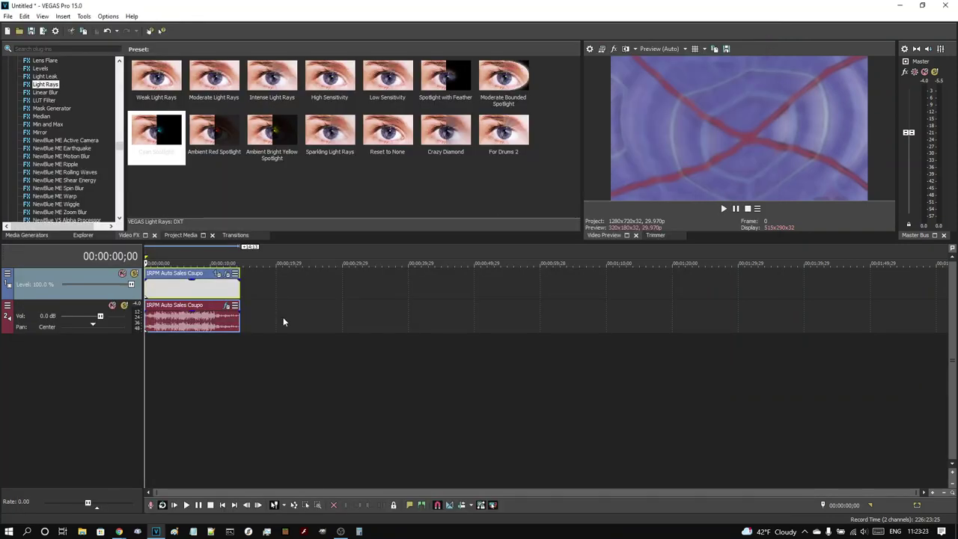
# Step: Examine the audio event's two ExpressFX Chorus effects, the ExpressFX Distortion and the IL Vocodex settings
pyautogui.click(226, 306)
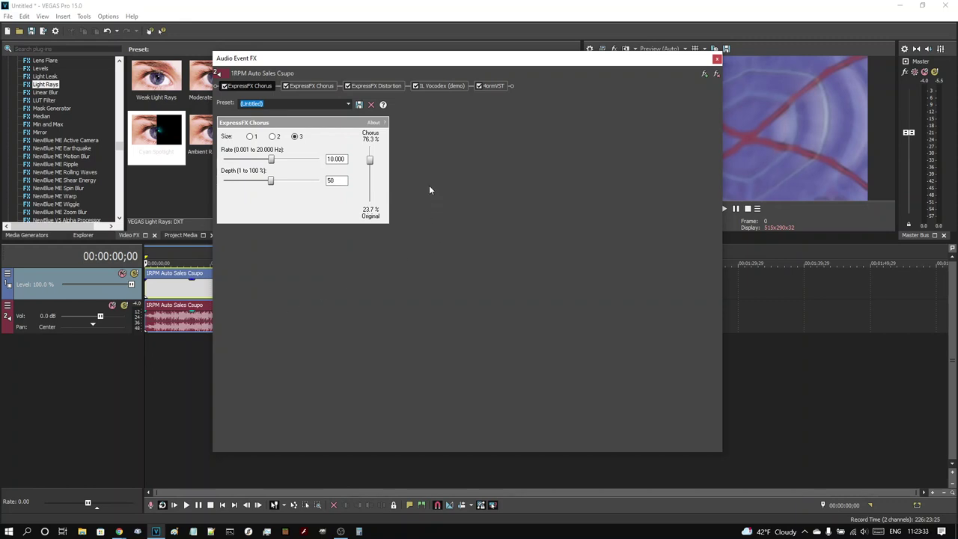
pyautogui.click(310, 86)
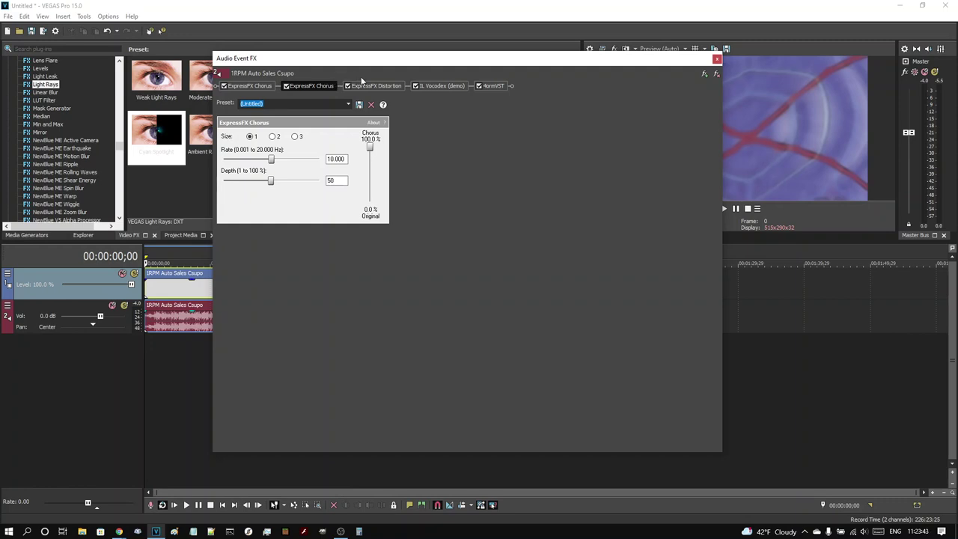
pyautogui.click(388, 86)
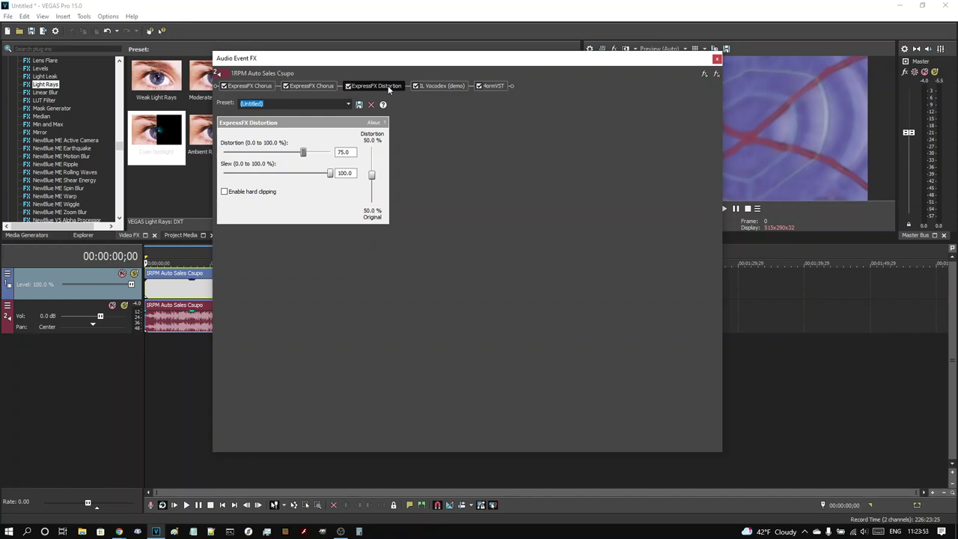
pyautogui.click(443, 86)
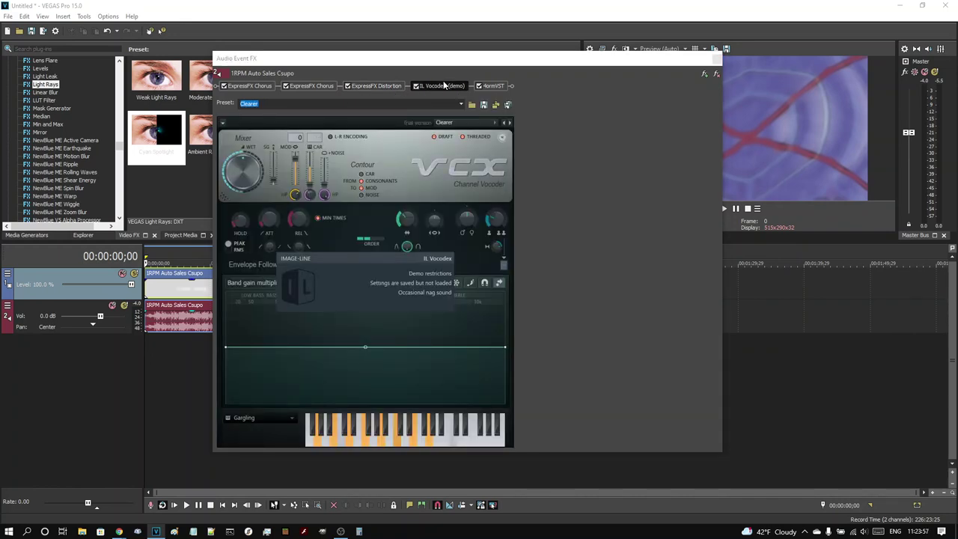
# Step: Set the 4ormVST effect selector to 18, and shrink and move the Audio Event FX window clear of the preview and clip
pyautogui.click(490, 86)
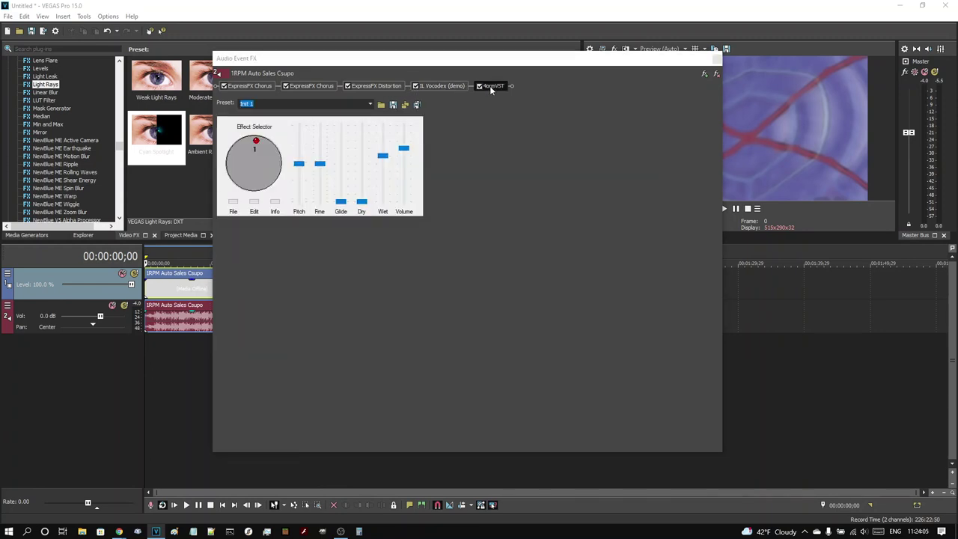
pyautogui.moveTo(261, 147); pyautogui.dragTo(248, 188)
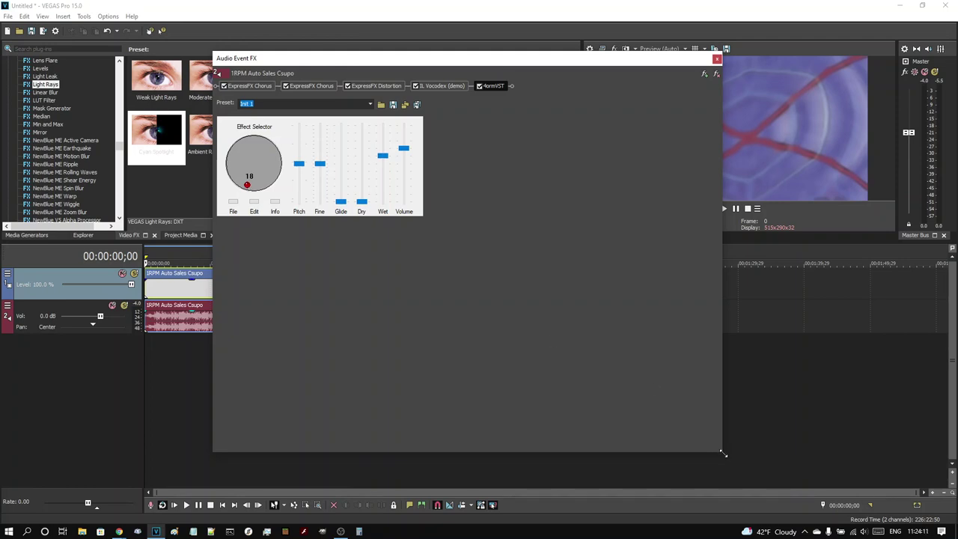
pyautogui.moveTo(723, 453); pyautogui.dragTo(454, 244)
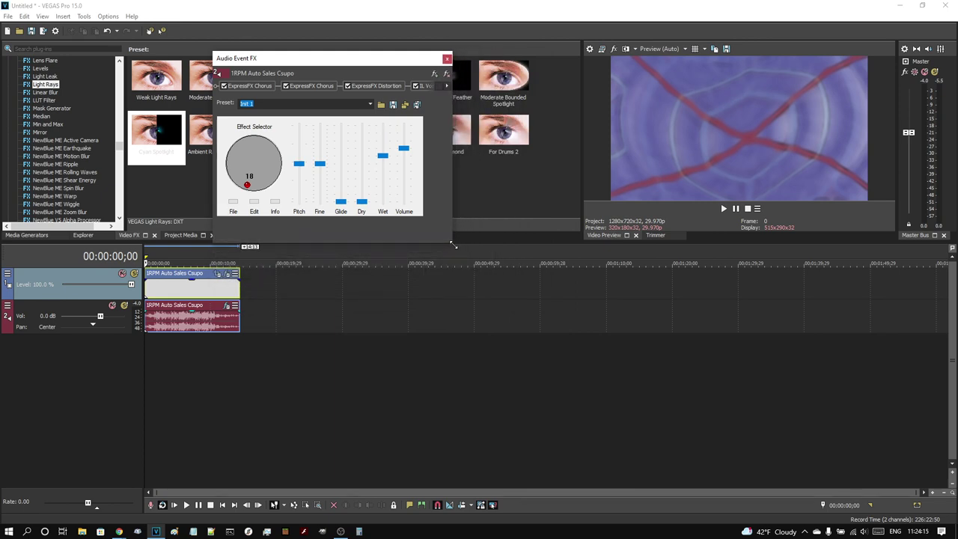
pyautogui.moveTo(317, 60); pyautogui.dragTo(800, 302)
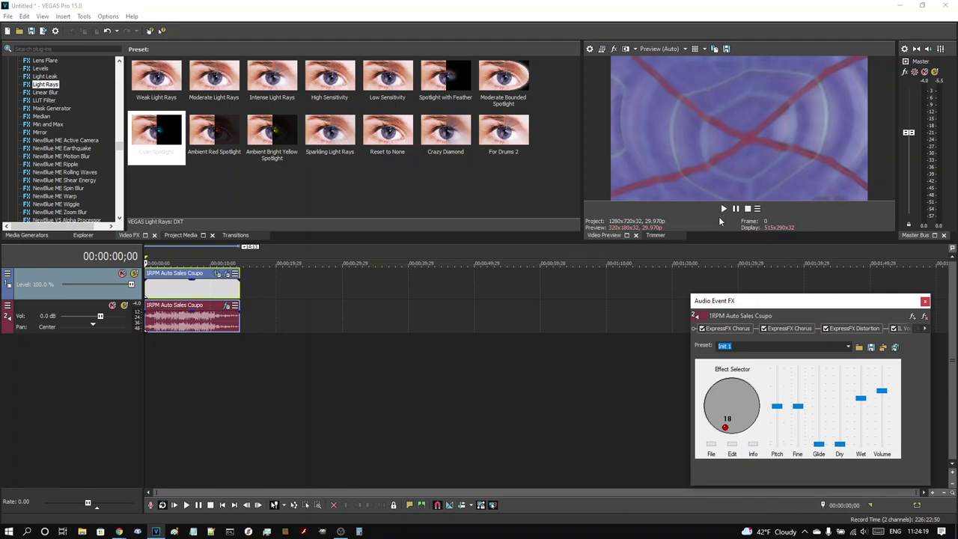
# Step: Play the clip to preview its combined video and audio effects, stop playback and switch to OBS
pyautogui.click(723, 210)
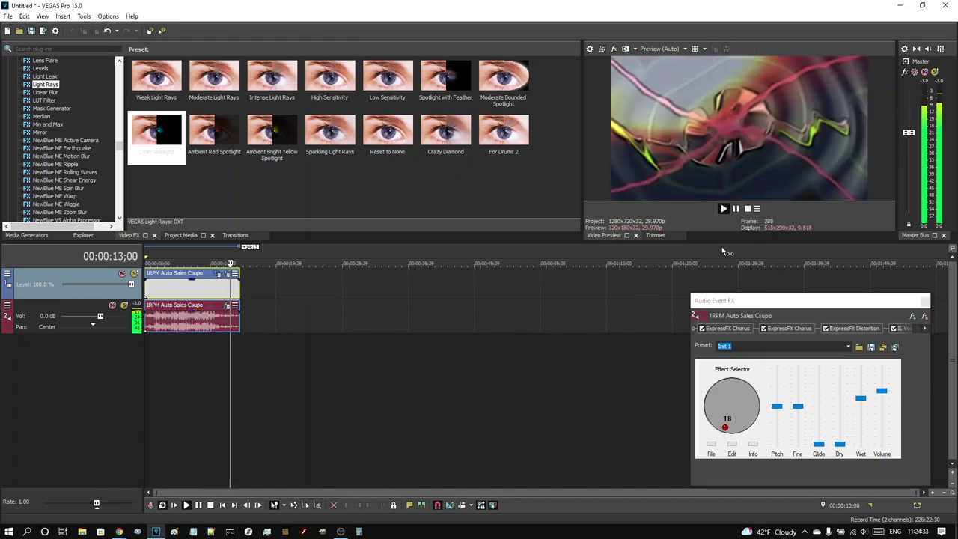
pyautogui.click(746, 209)
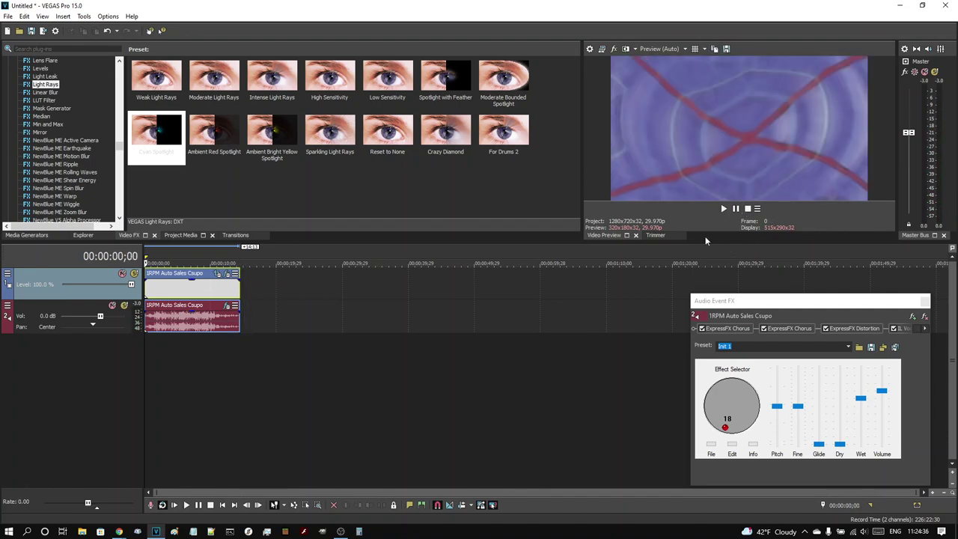
pyautogui.click(340, 532)
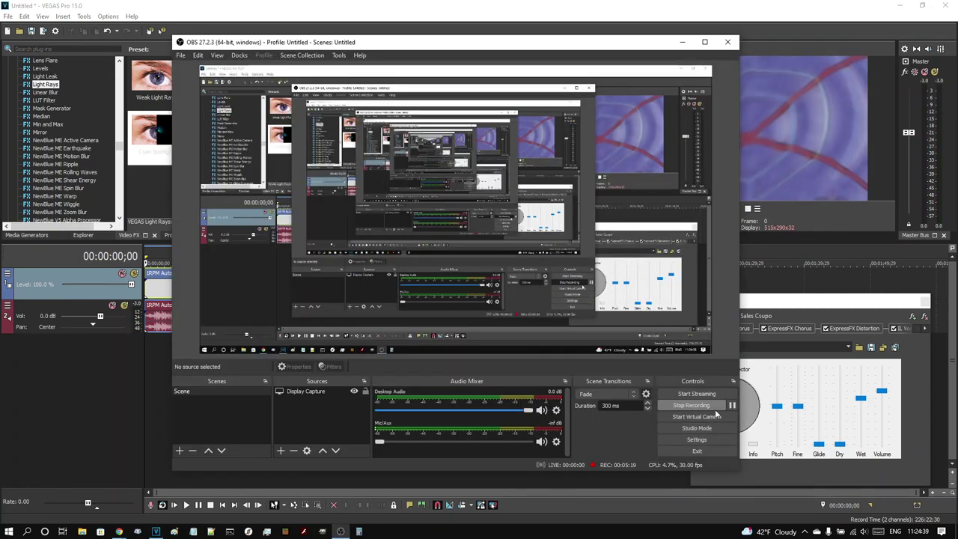